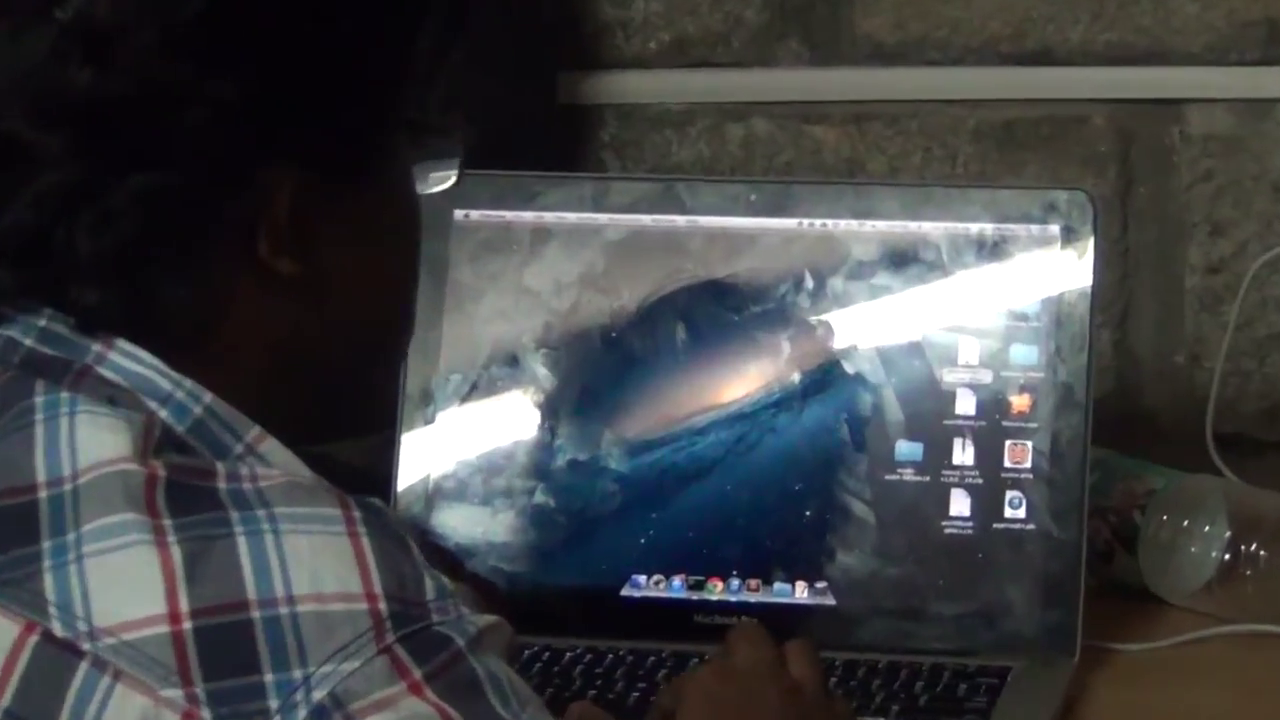
Step: Switch to Chrome and drop meteorite1 - Sheet 1.csv onto the Drag » Drop » Graph page
{"action": "key", "text": "super+Tab"}
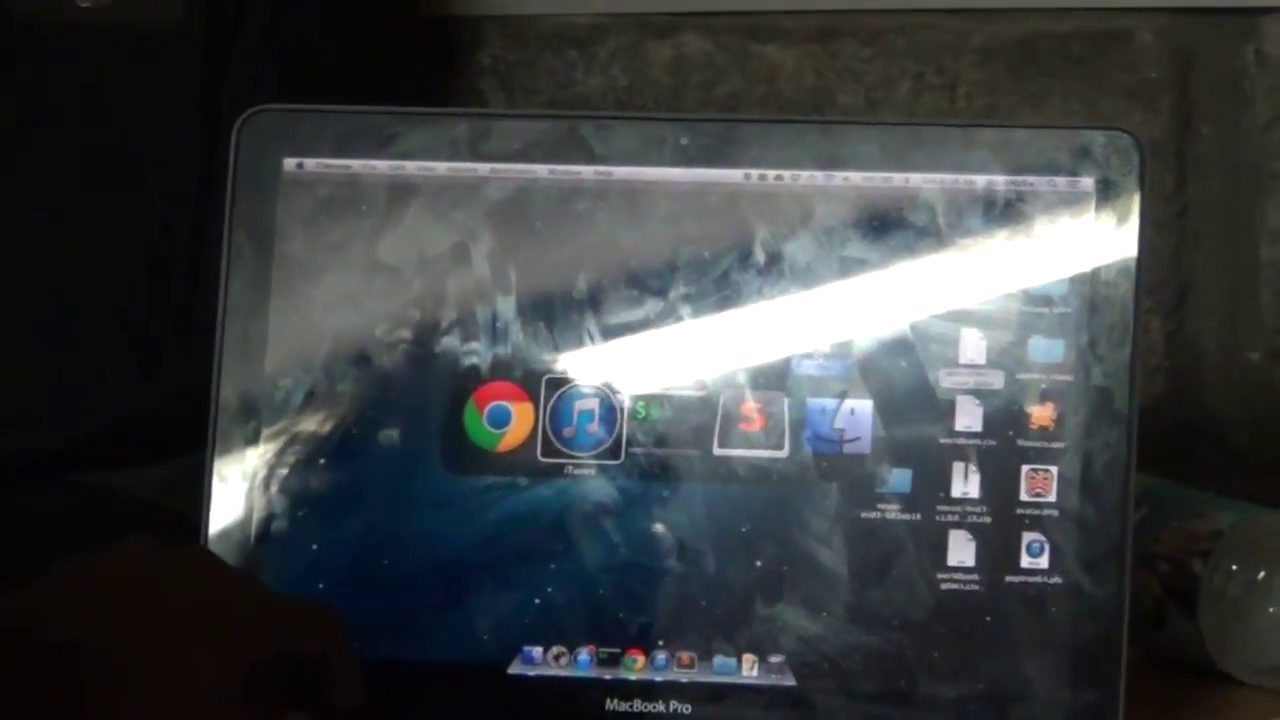
{"action": "key", "text": "super+Tab"}
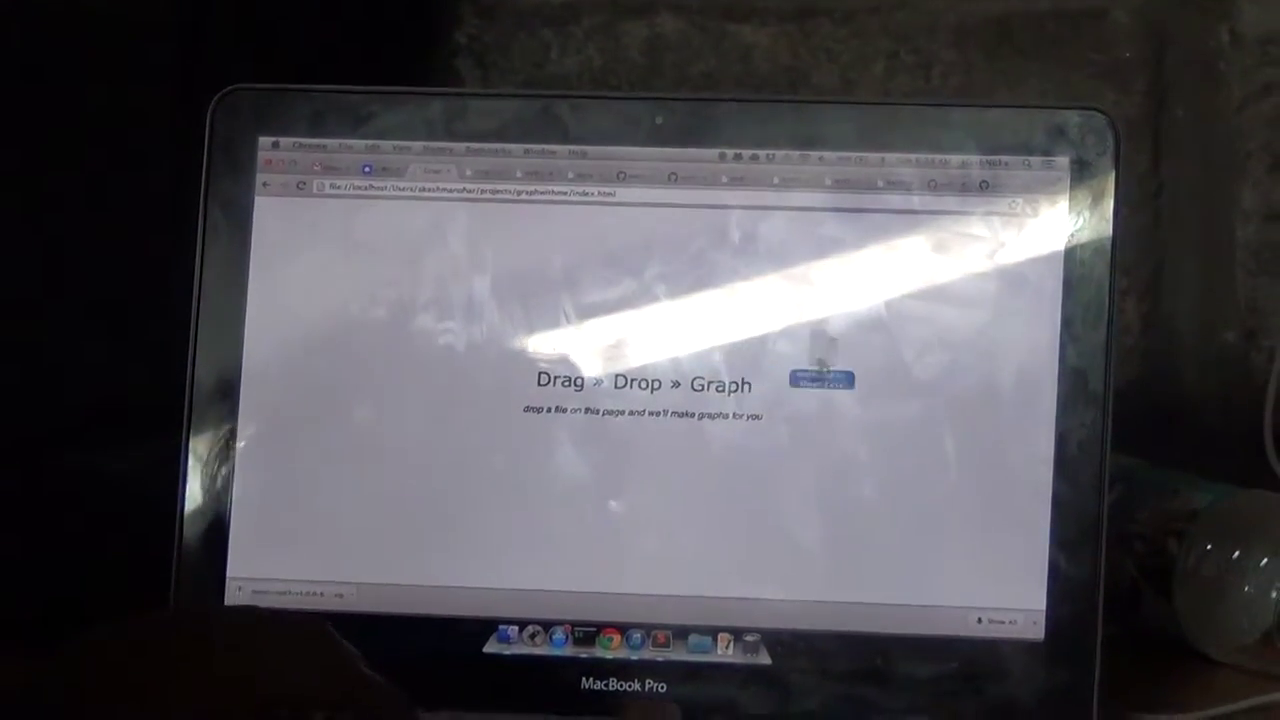
{"action": "left_click_drag", "start_coordinate": [848, 365], "coordinate": [845, 375]}
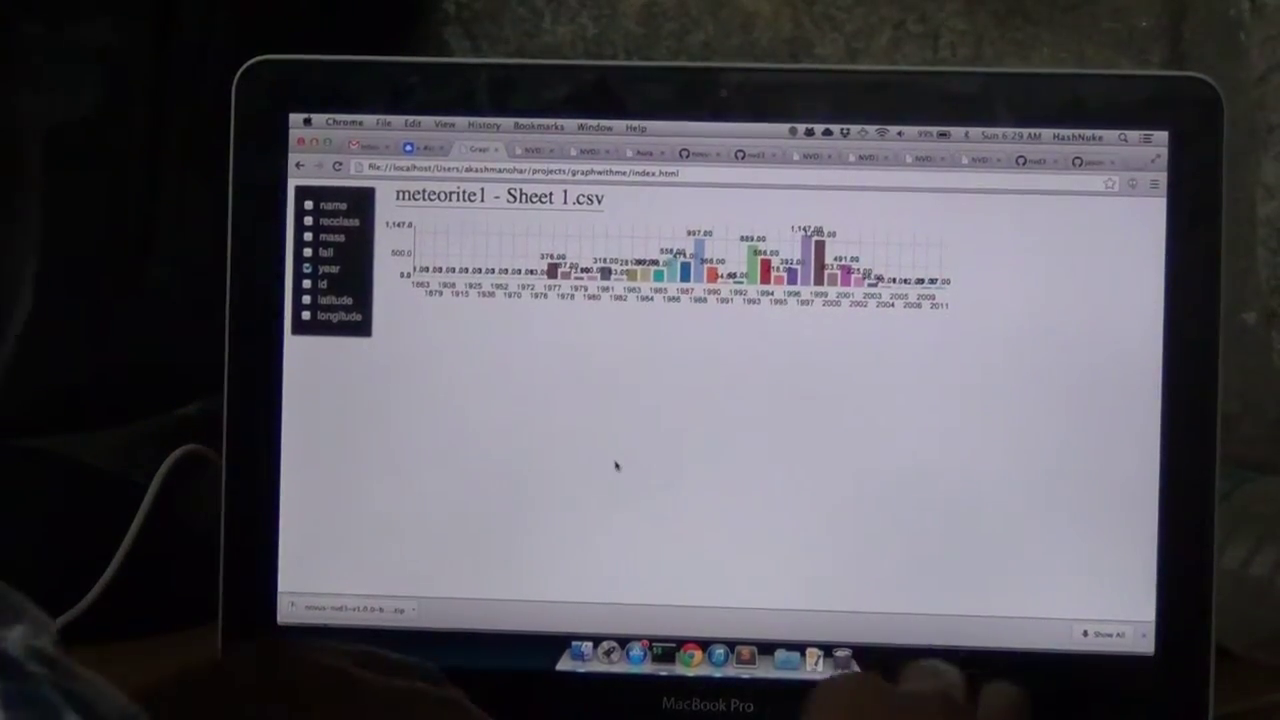
Step: Reload the graph page, re-drop meteorite1 - Sheet 1.csv from the desktop, and chart year
{"action": "key", "text": "super+r"}
{"action": "key", "text": "F11"}
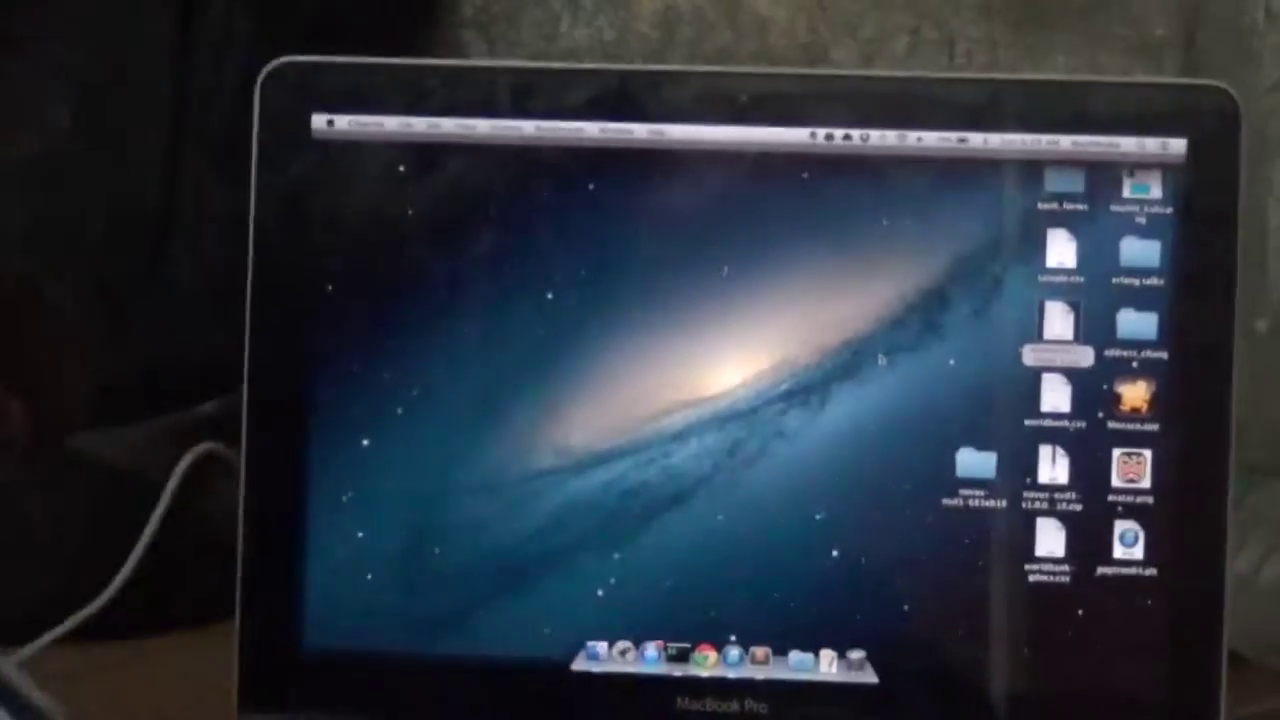
{"action": "mouse_move", "coordinate": [1050, 300]}
{"action": "left_mouse_down"}
{"action": "mouse_move", "coordinate": [870, 292]}
{"action": "mouse_move", "coordinate": [705, 342]}
{"action": "mouse_move", "coordinate": [976, 347]}
{"action": "left_mouse_up"}
{"action": "key", "text": "super+Tab"}
{"action": "key", "text": "super+Tab"}
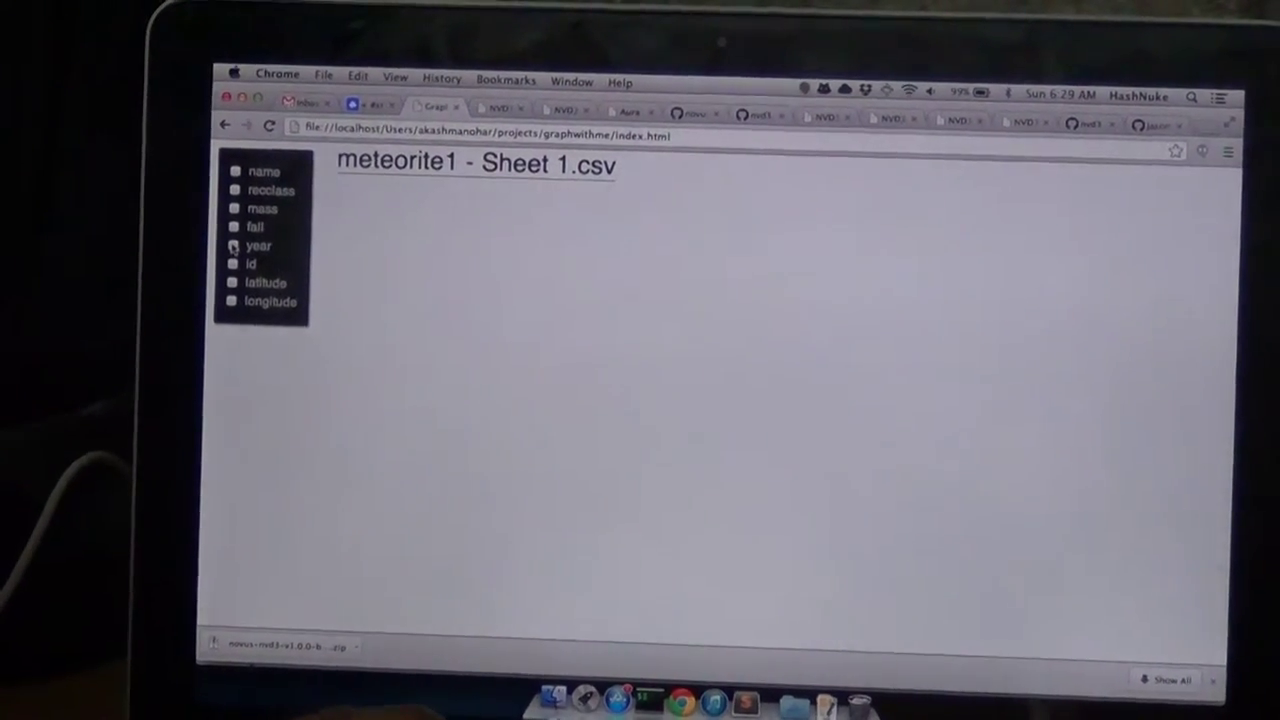
{"action": "left_click", "coordinate": [258, 249]}
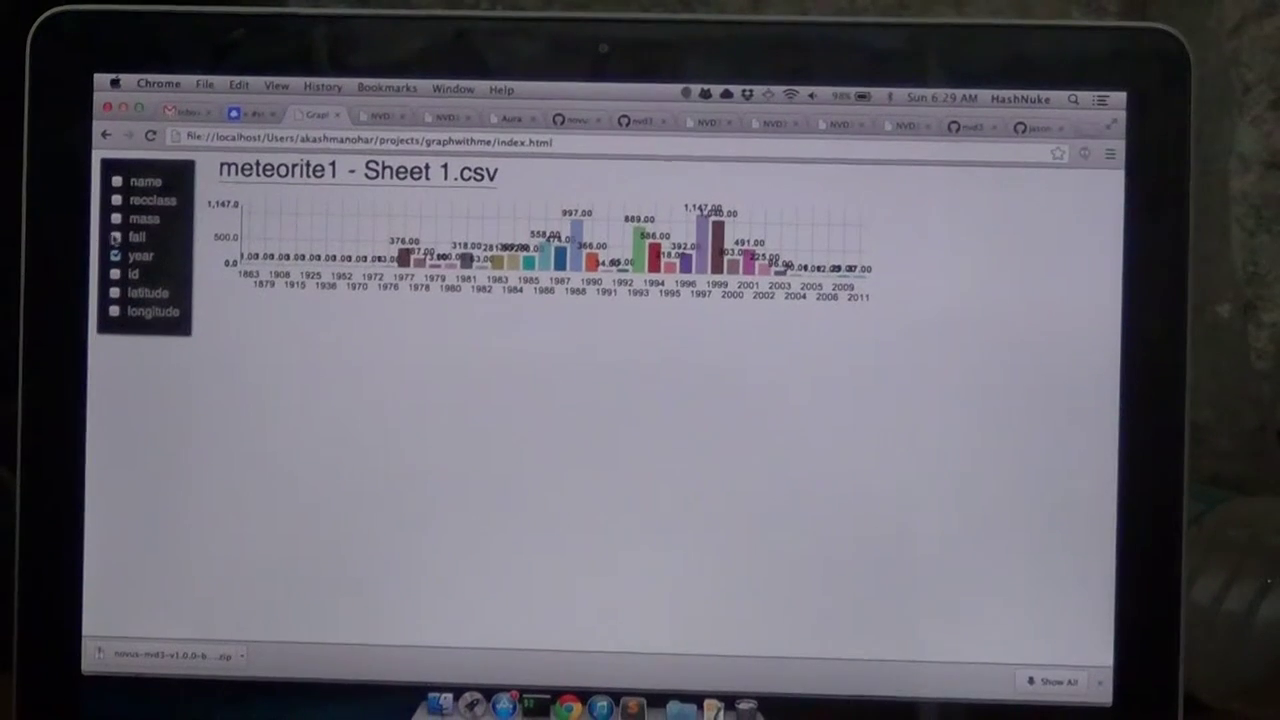
Step: Add a bar chart of the fall column, Found versus Fell, below the year chart
{"action": "left_click", "coordinate": [117, 234]}
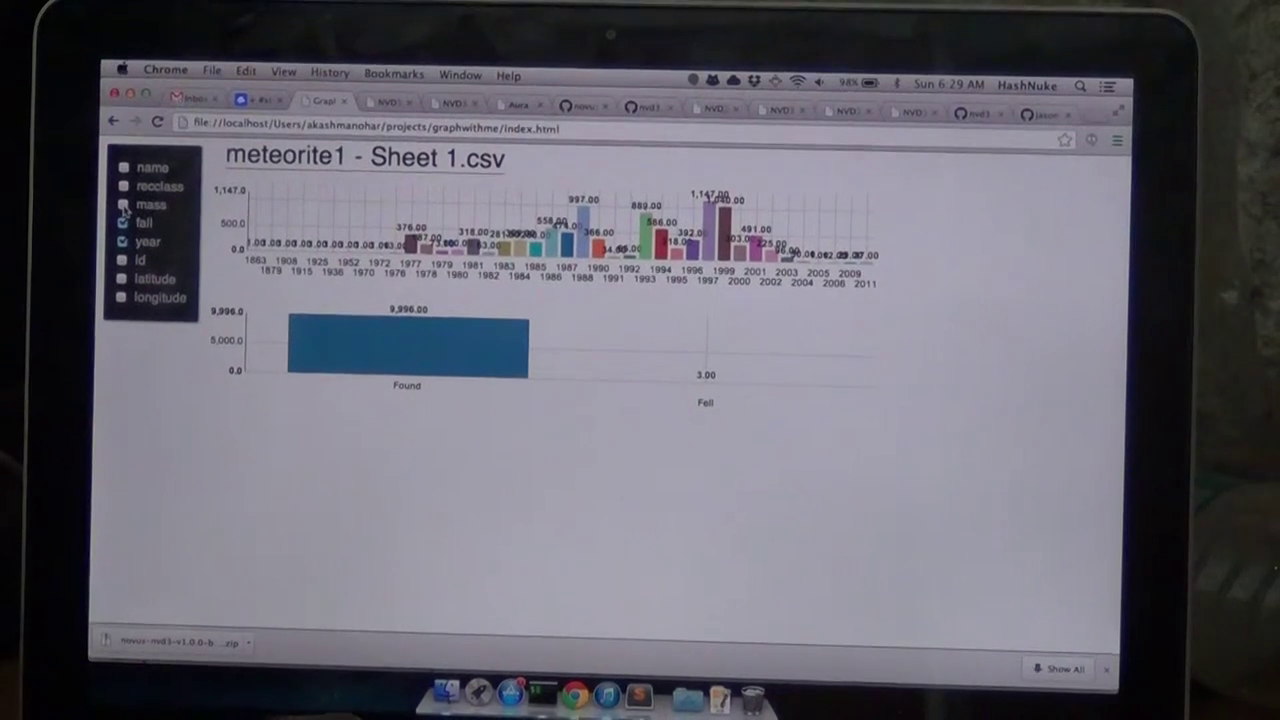
{"action": "left_click", "coordinate": [124, 208]}
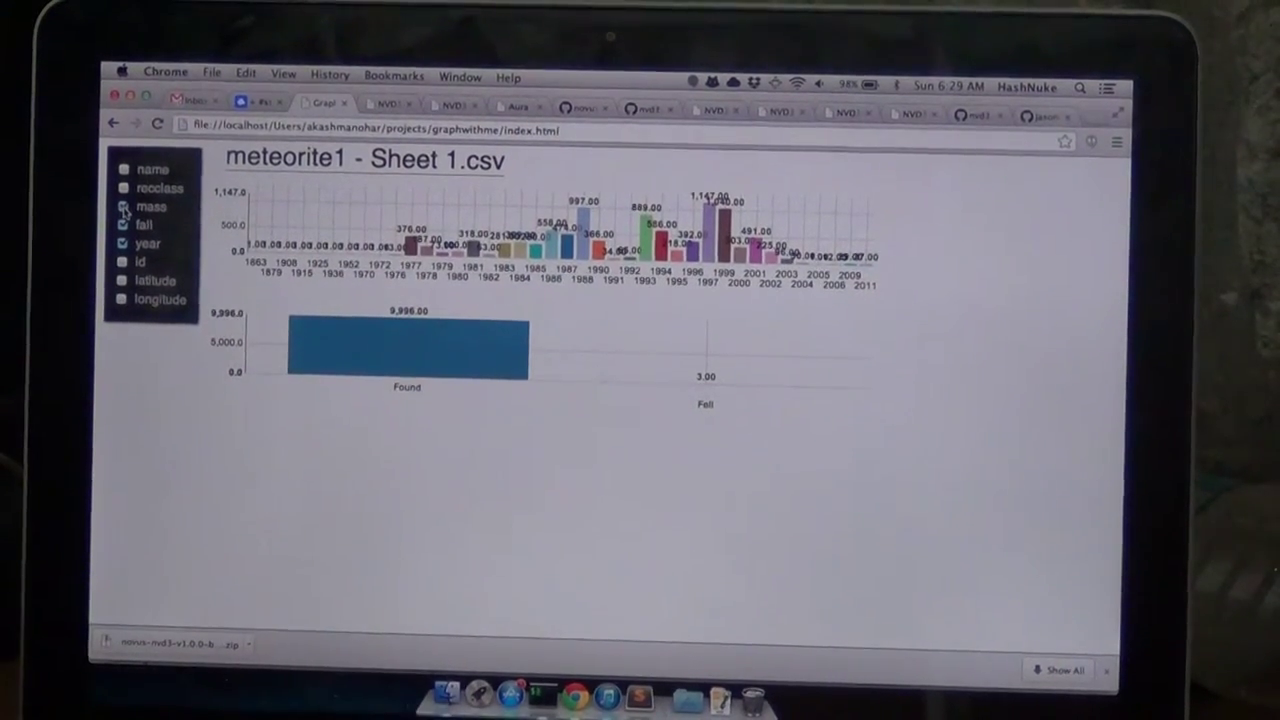